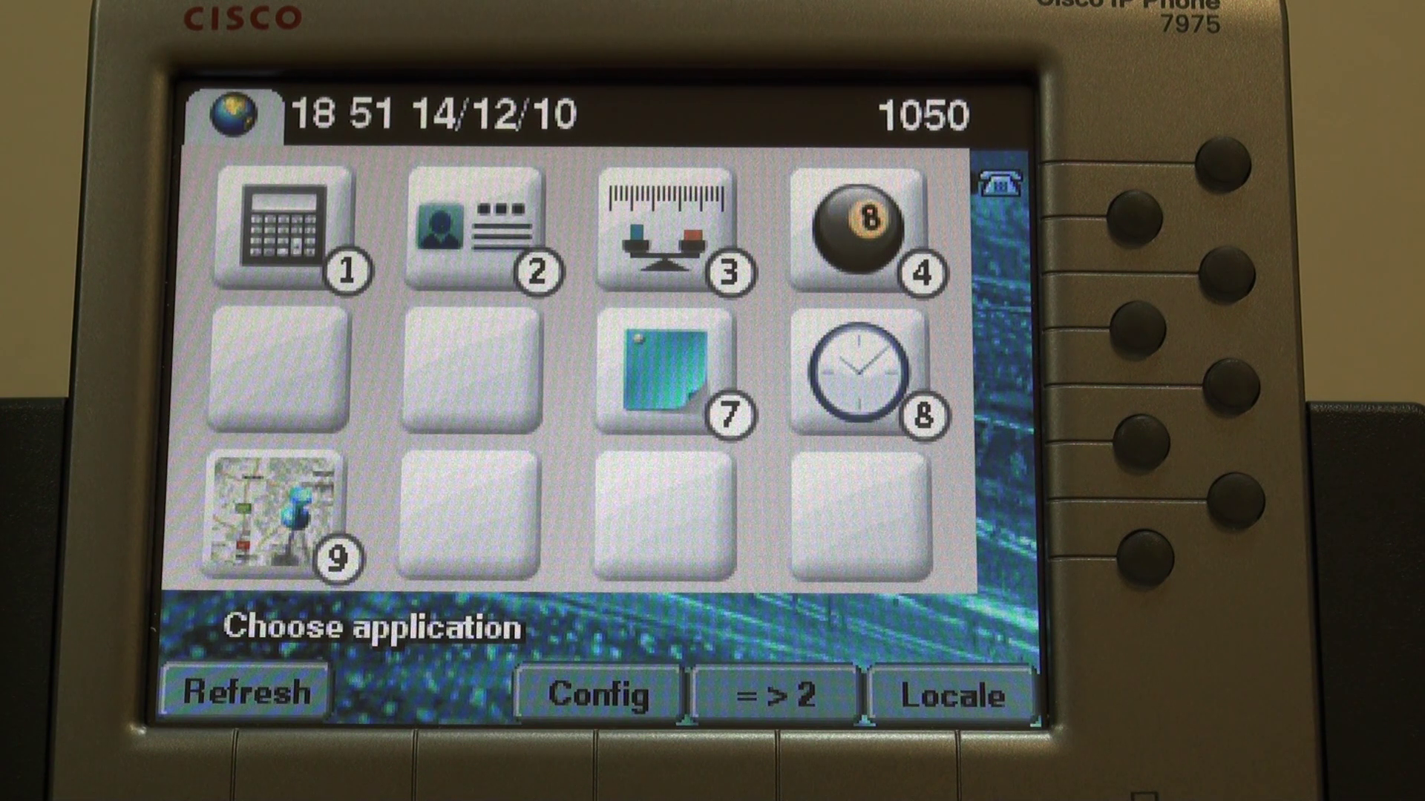
Launch the ETA Notes service so the saved CALL ROBERT sticky note loads
{"action": "left_click", "coordinate": [665, 369]}
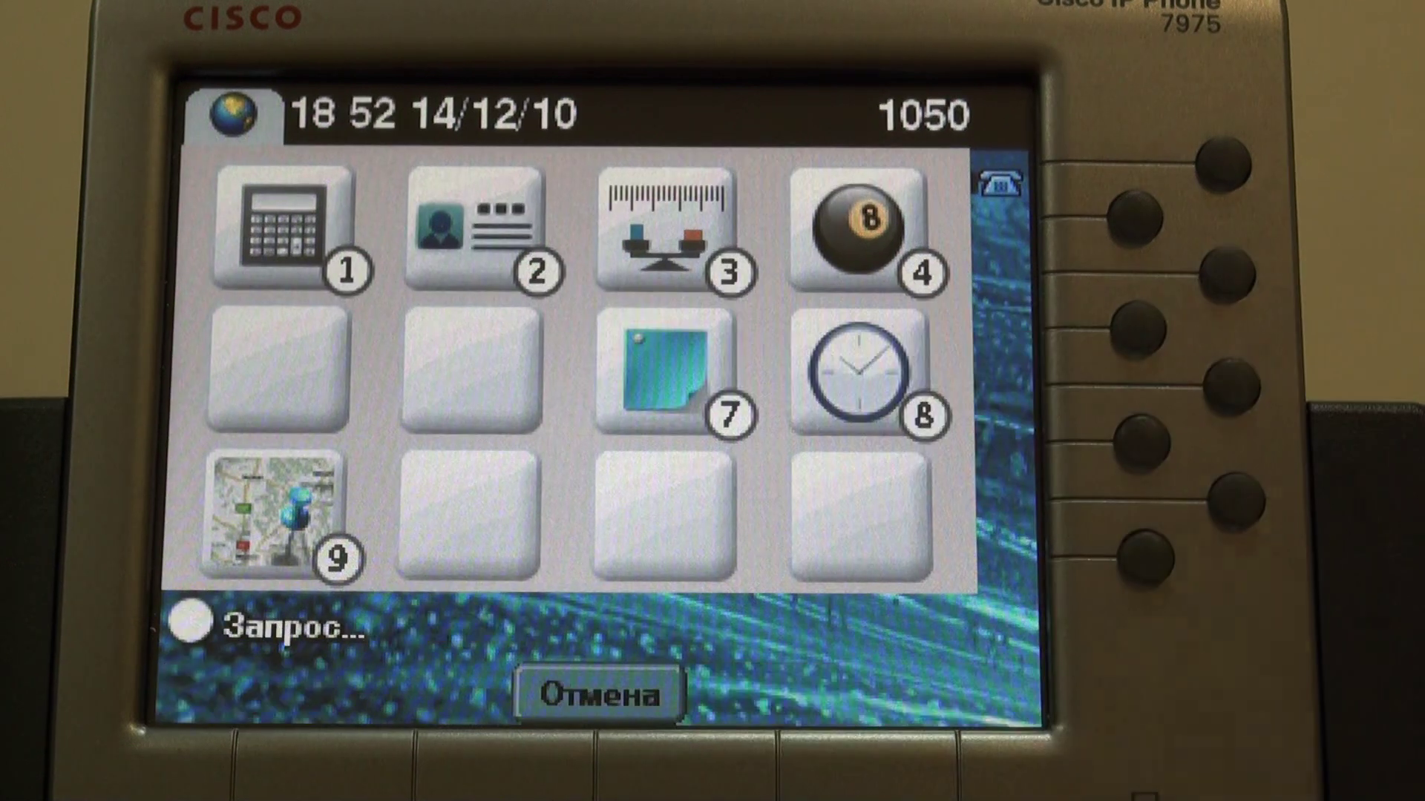